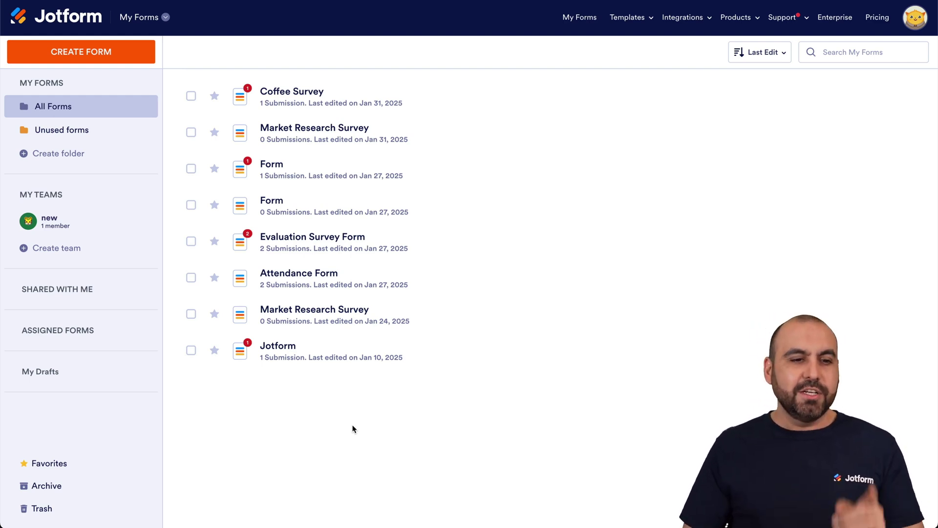
From My Agents, edit Brewster: Coffee Consultant and open its Train knowledge base
{"action": "left_click", "coordinate": [151, 20]}
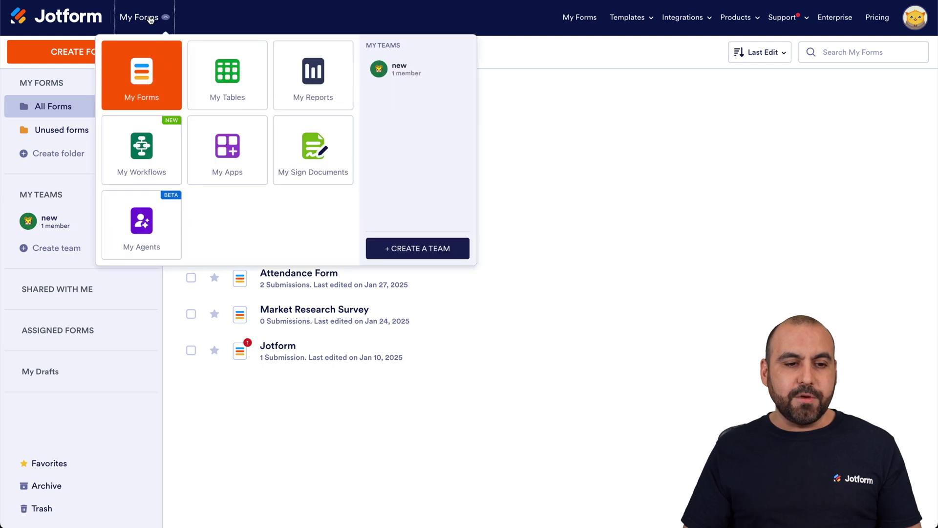
{"action": "left_click", "coordinate": [141, 224]}
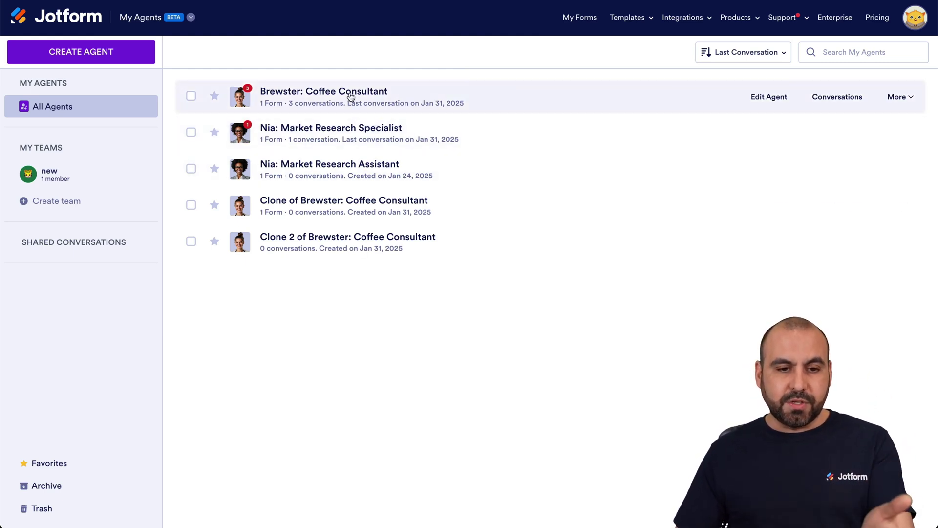
{"action": "left_click", "coordinate": [779, 104]}
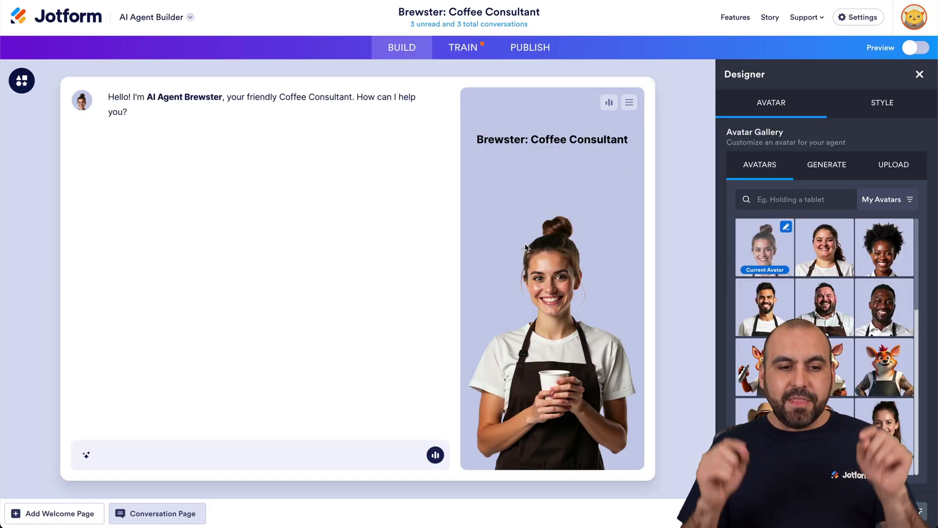
{"action": "left_click", "coordinate": [461, 53]}
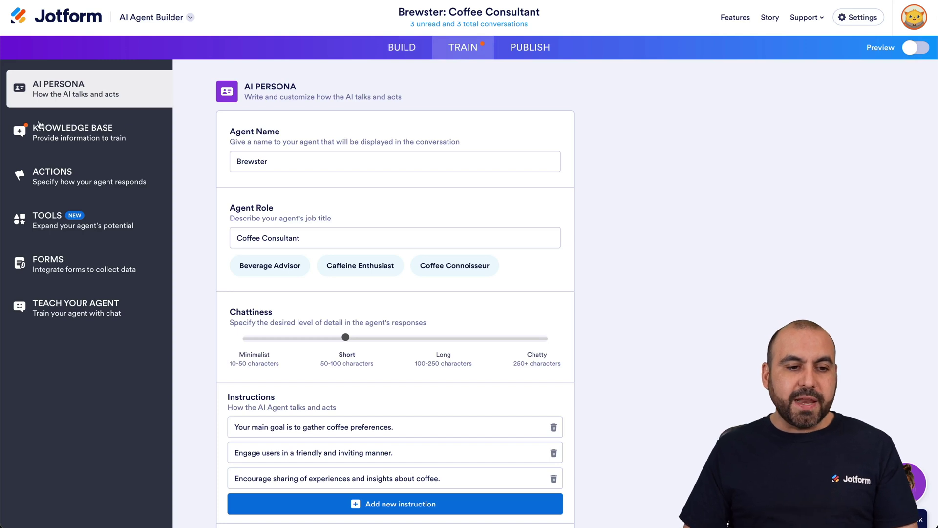
{"action": "left_click", "coordinate": [102, 145]}
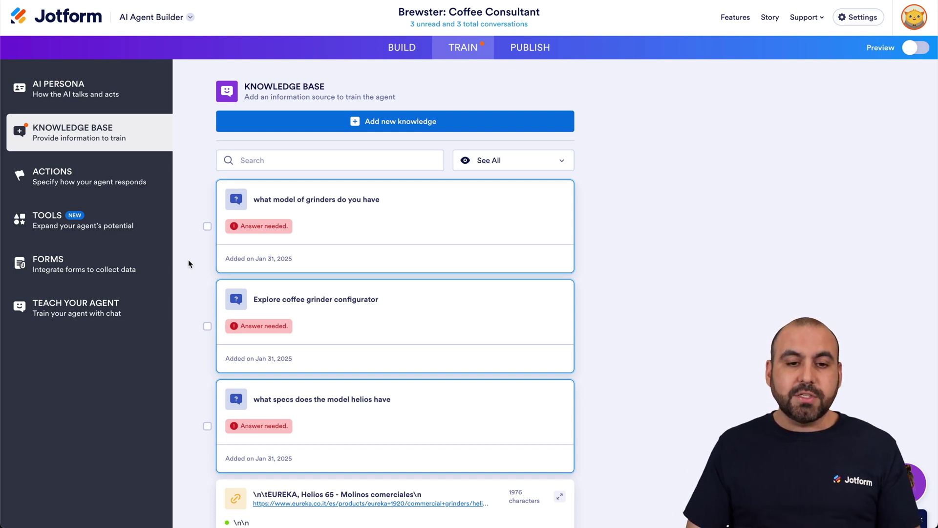
Add a new knowledge source of type Link
{"action": "left_click", "coordinate": [419, 122]}
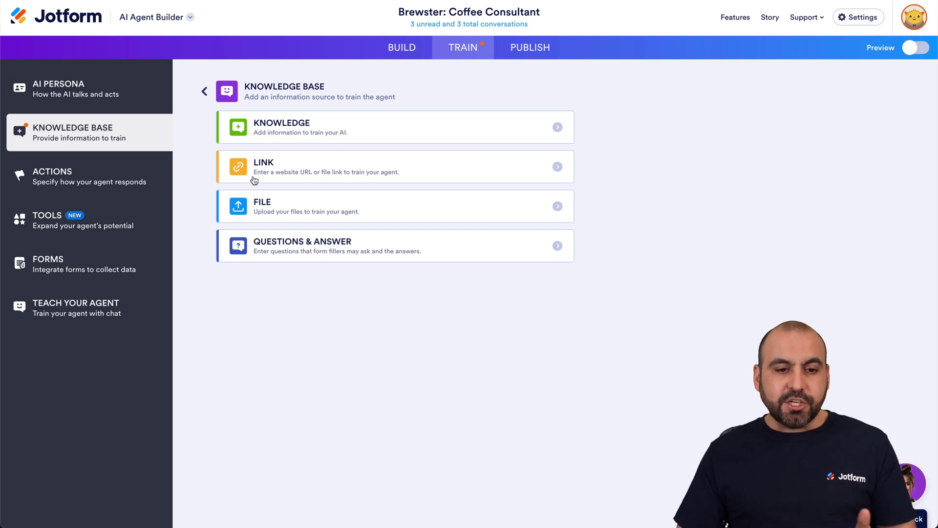
{"action": "left_click", "coordinate": [381, 176]}
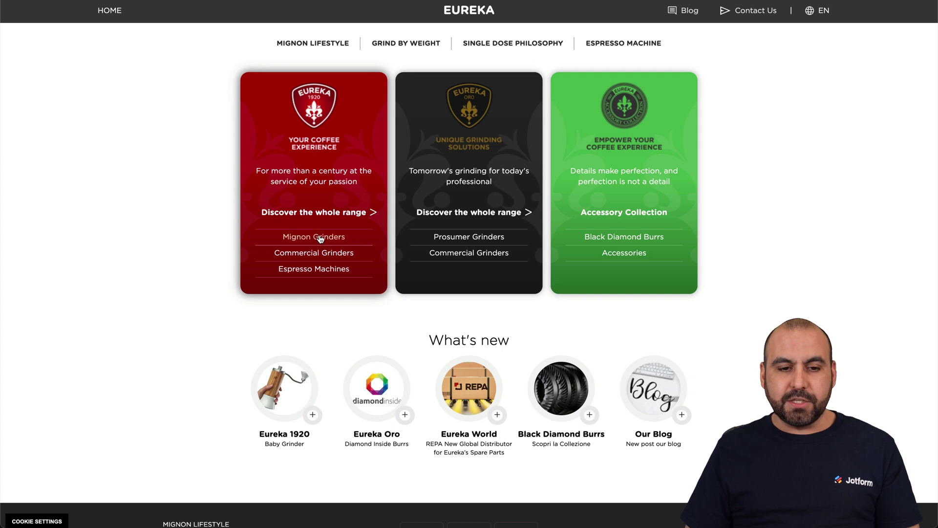
Open the Eureka Mignon Grinders listing and scroll through its product grid
{"action": "left_click", "coordinate": [351, 242]}
{"action": "scroll", "coordinate": [352, 241], "scroll_direction": "down", "scroll_amount": 2}
{"action": "scroll", "coordinate": [360, 264], "scroll_direction": "down", "scroll_amount": 3}
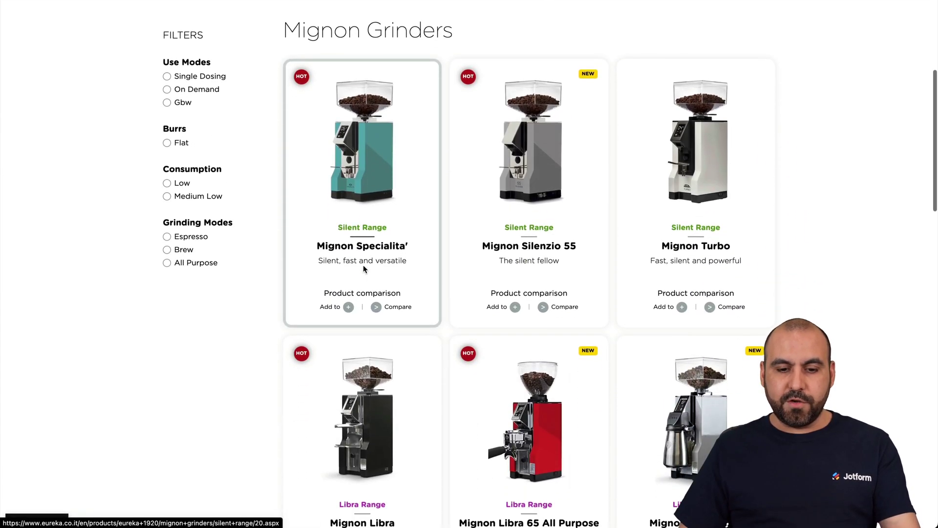
{"action": "scroll", "coordinate": [471, 254], "scroll_direction": "down", "scroll_amount": 4}
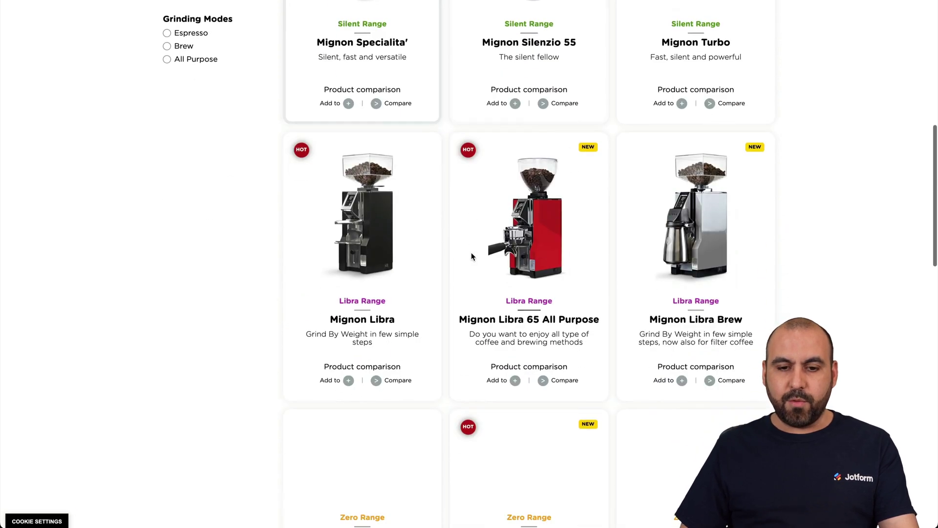
{"action": "scroll", "coordinate": [526, 215], "scroll_direction": "down", "scroll_amount": 5}
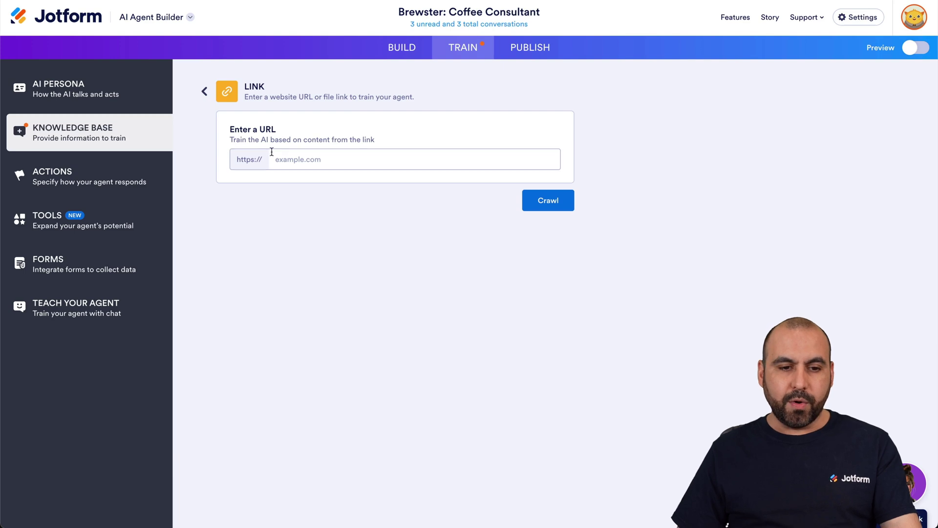
Crawl the pasted Mignon silent-range URL and save its 19 pages to the knowledge base
{"action": "key", "text": "ctrl+v"}
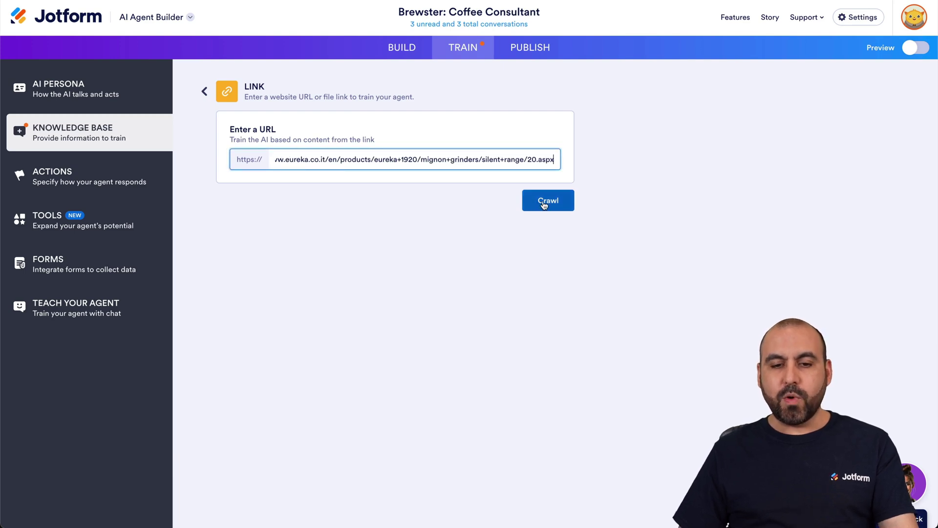
{"action": "left_click", "coordinate": [544, 204]}
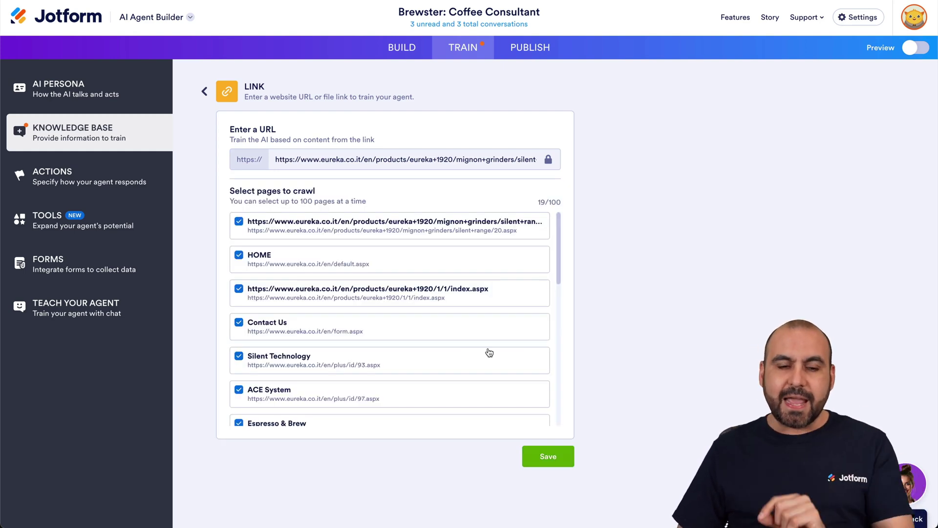
{"action": "scroll", "coordinate": [487, 347], "scroll_direction": "down", "scroll_amount": 2}
{"action": "scroll", "coordinate": [487, 347], "scroll_direction": "down", "scroll_amount": 3}
{"action": "scroll", "coordinate": [487, 347], "scroll_direction": "down", "scroll_amount": 3}
{"action": "scroll", "coordinate": [487, 347], "scroll_direction": "down", "scroll_amount": 1}
{"action": "scroll", "coordinate": [488, 348], "scroll_direction": "down", "scroll_amount": 1}
{"action": "scroll", "coordinate": [488, 348], "scroll_direction": "up", "scroll_amount": 4}
{"action": "scroll", "coordinate": [487, 348], "scroll_direction": "up", "scroll_amount": 3}
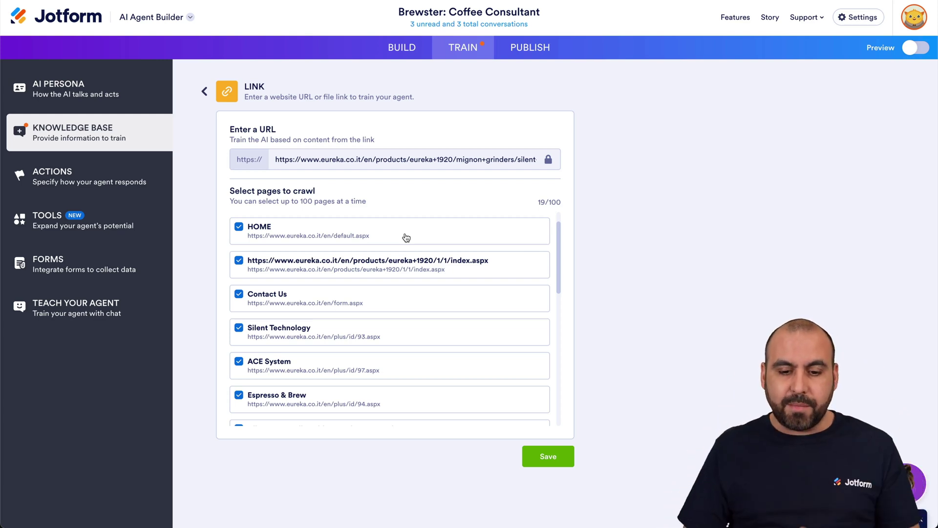
{"action": "left_click", "coordinate": [553, 447]}
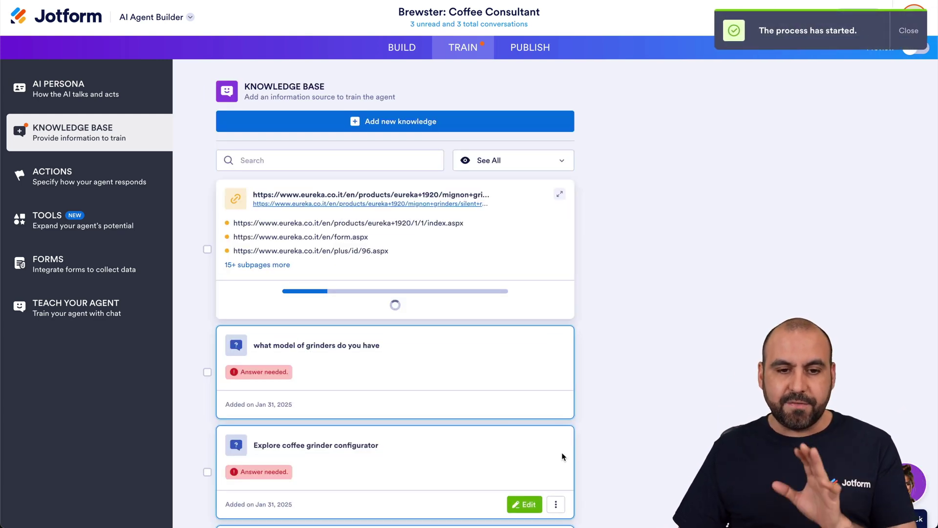
Add and save the Mignon Libra 65 All Purpose page as a new link source
{"action": "left_click", "coordinate": [422, 121]}
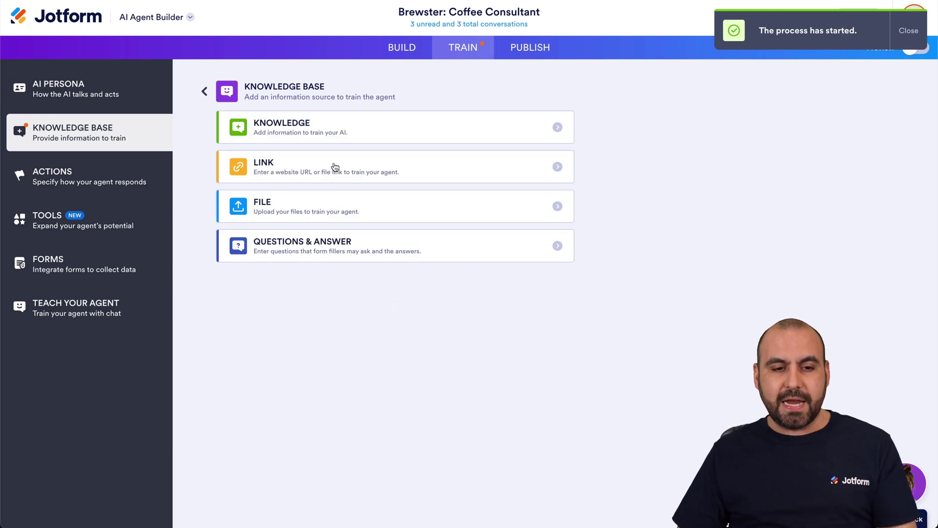
{"action": "left_click", "coordinate": [286, 167]}
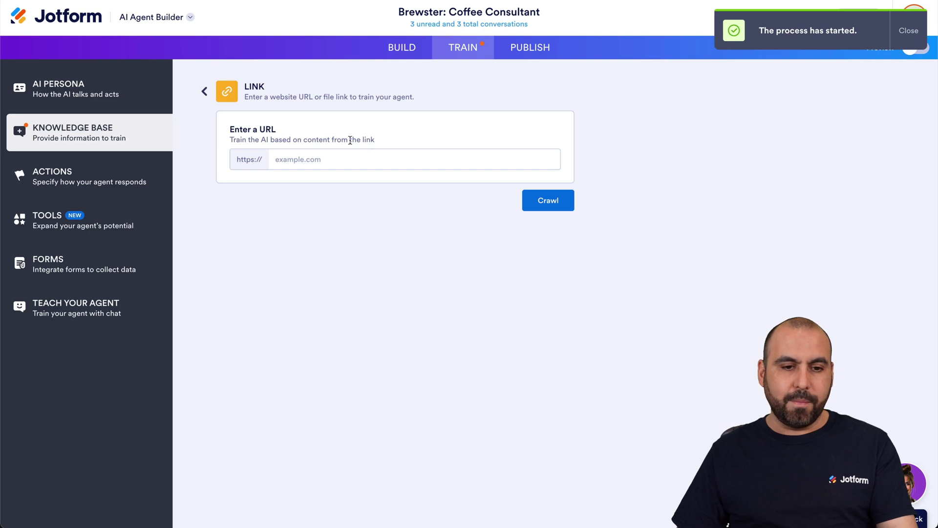
{"action": "type", "text": "https://www.eureka.co.it/en/products/eureka+1920/mignon+grinders/libra+range/115.aspx"}
{"action": "left_click", "coordinate": [540, 201]}
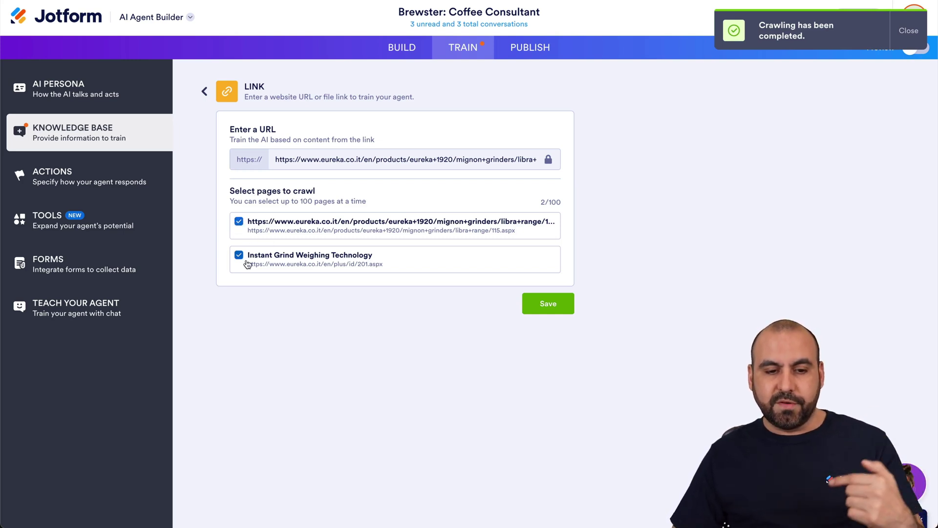
{"action": "left_click", "coordinate": [545, 304]}
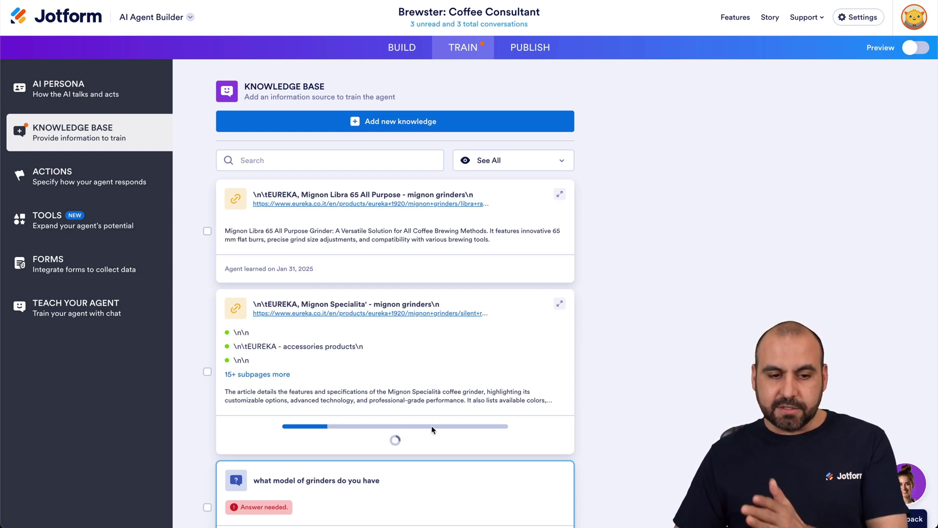
{"action": "mouse_move", "coordinate": [328, 226]}
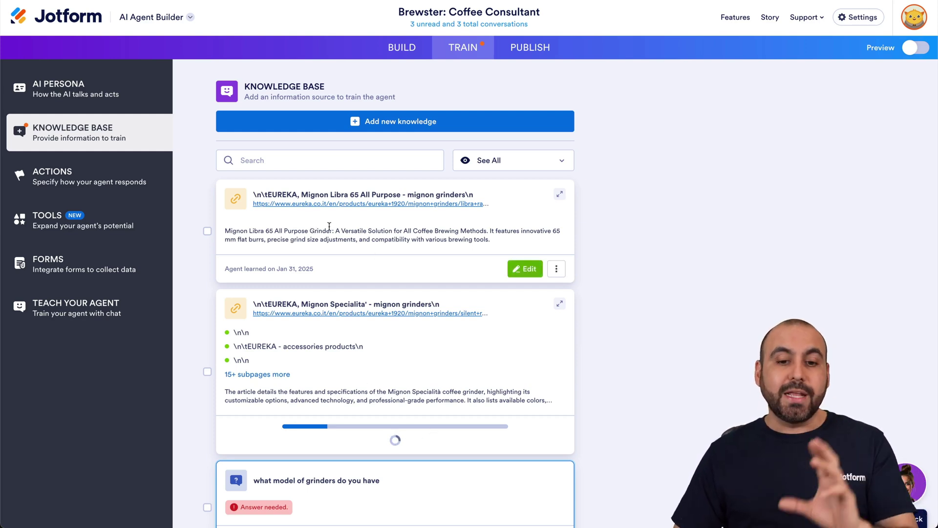
{"action": "left_click", "coordinate": [521, 268]}
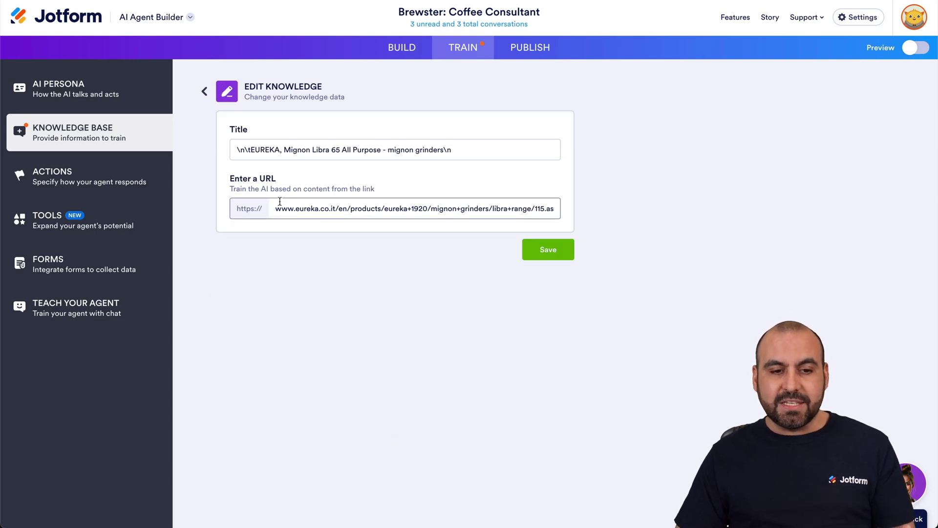
{"action": "left_click_drag", "start_coordinate": [237, 149], "coordinate": [452, 150]}
{"action": "left_click", "coordinate": [453, 149]}
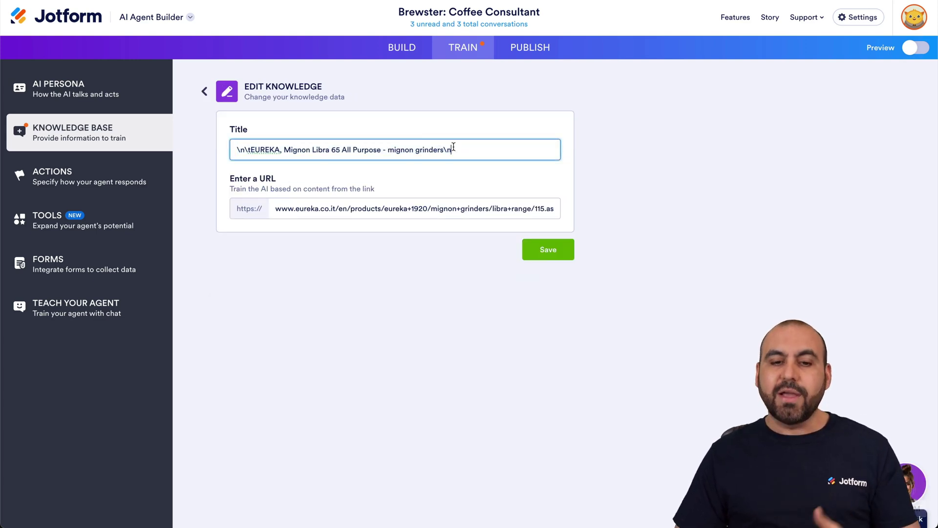
{"action": "left_click", "coordinate": [204, 92]}
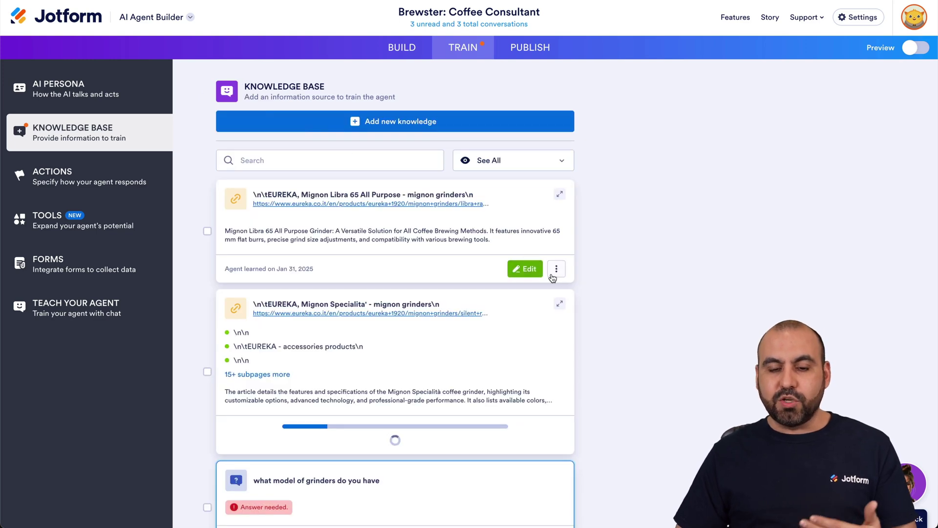
{"action": "left_click", "coordinate": [560, 269]}
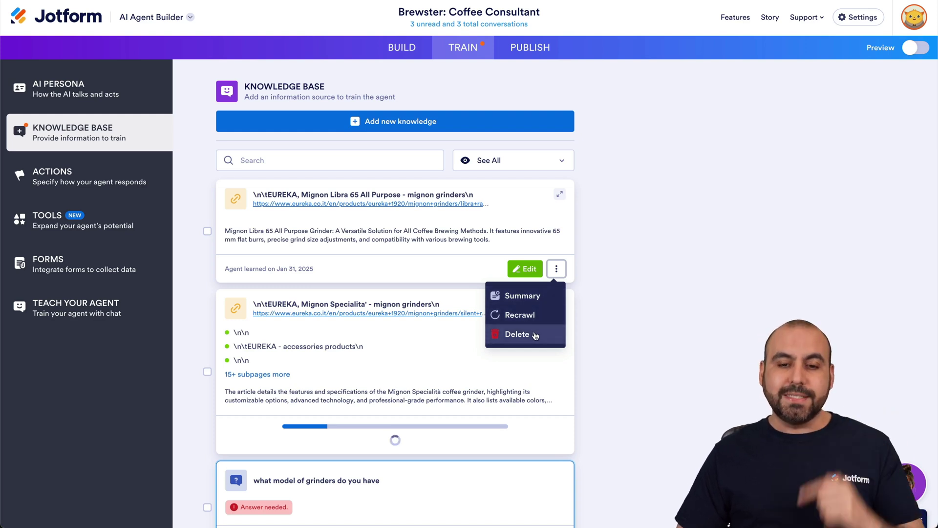
{"action": "left_click", "coordinate": [529, 298]}
{"action": "scroll", "coordinate": [486, 360], "scroll_direction": "down", "scroll_amount": 1}
{"action": "scroll", "coordinate": [486, 361], "scroll_direction": "down", "scroll_amount": 5}
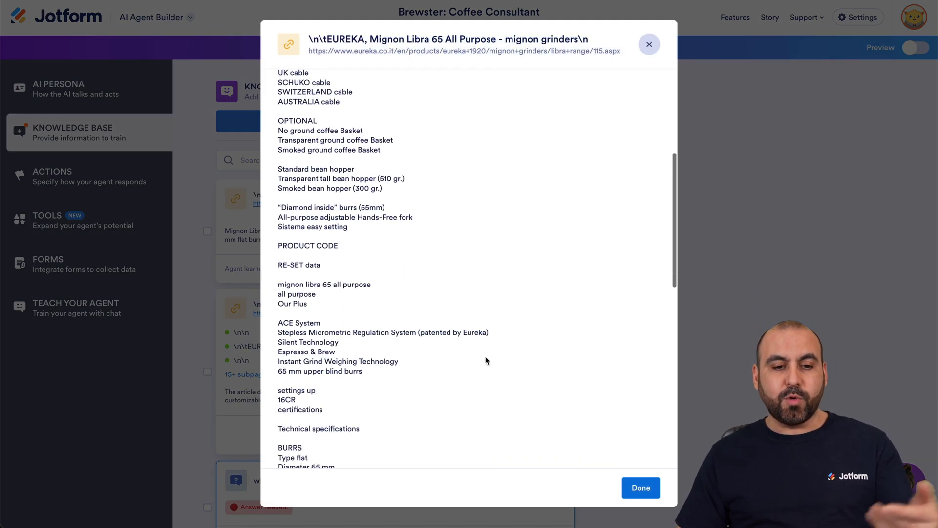
{"action": "scroll", "coordinate": [486, 360], "scroll_direction": "down", "scroll_amount": 3}
{"action": "scroll", "coordinate": [486, 360], "scroll_direction": "down", "scroll_amount": 1}
{"action": "scroll", "coordinate": [486, 360], "scroll_direction": "up", "scroll_amount": 7}
{"action": "scroll", "coordinate": [487, 360], "scroll_direction": "up", "scroll_amount": 2}
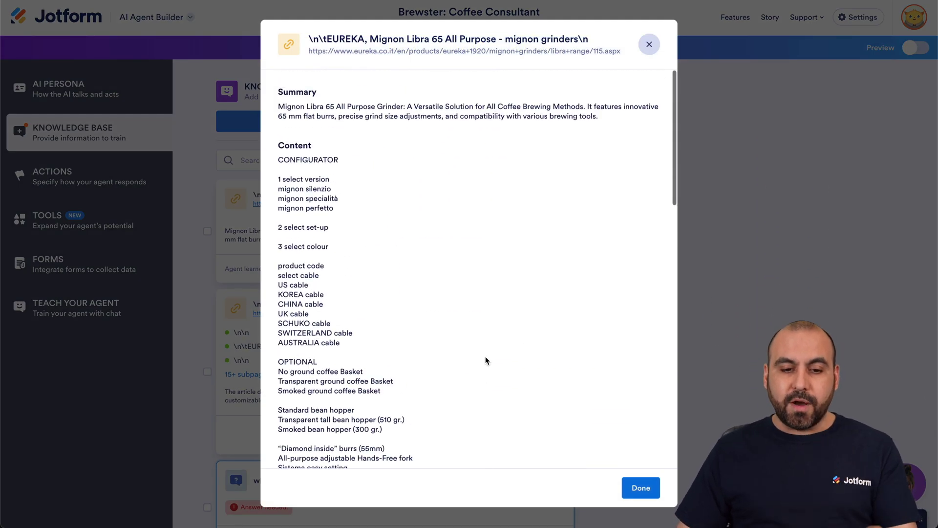
{"action": "left_click", "coordinate": [649, 44]}
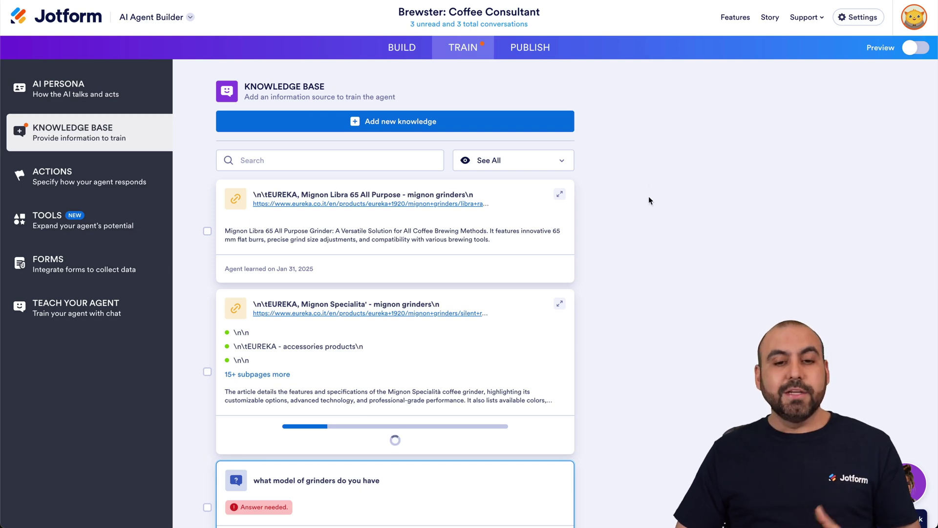